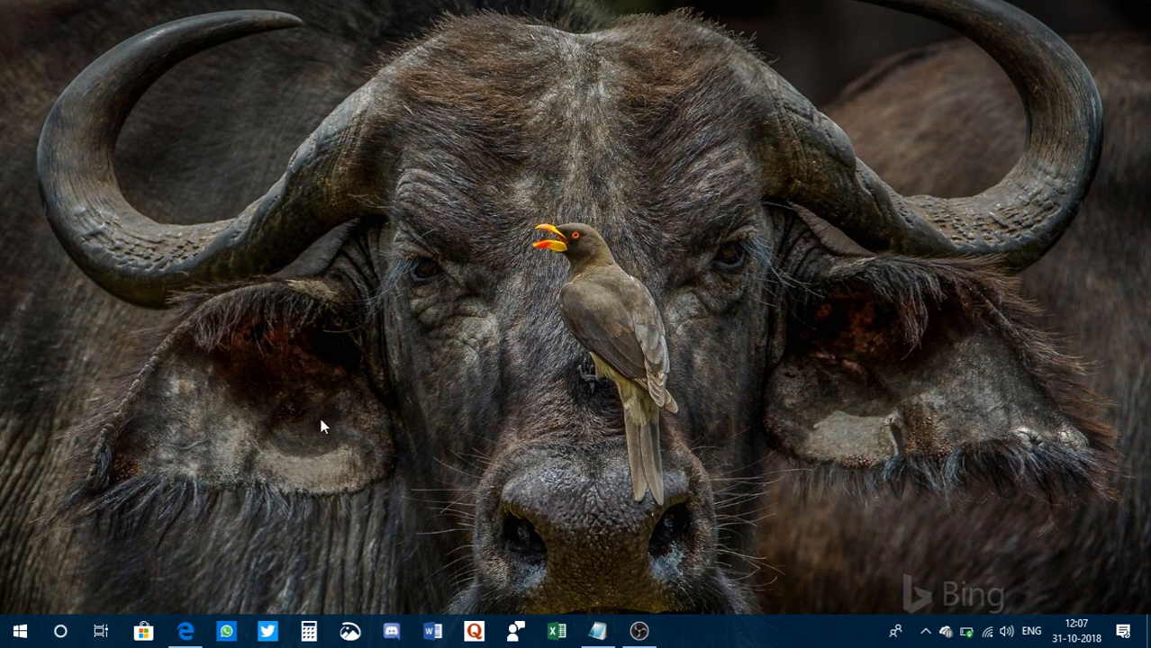
Launch Command Prompt with administrator rights from the Start menu search
click(20, 631)
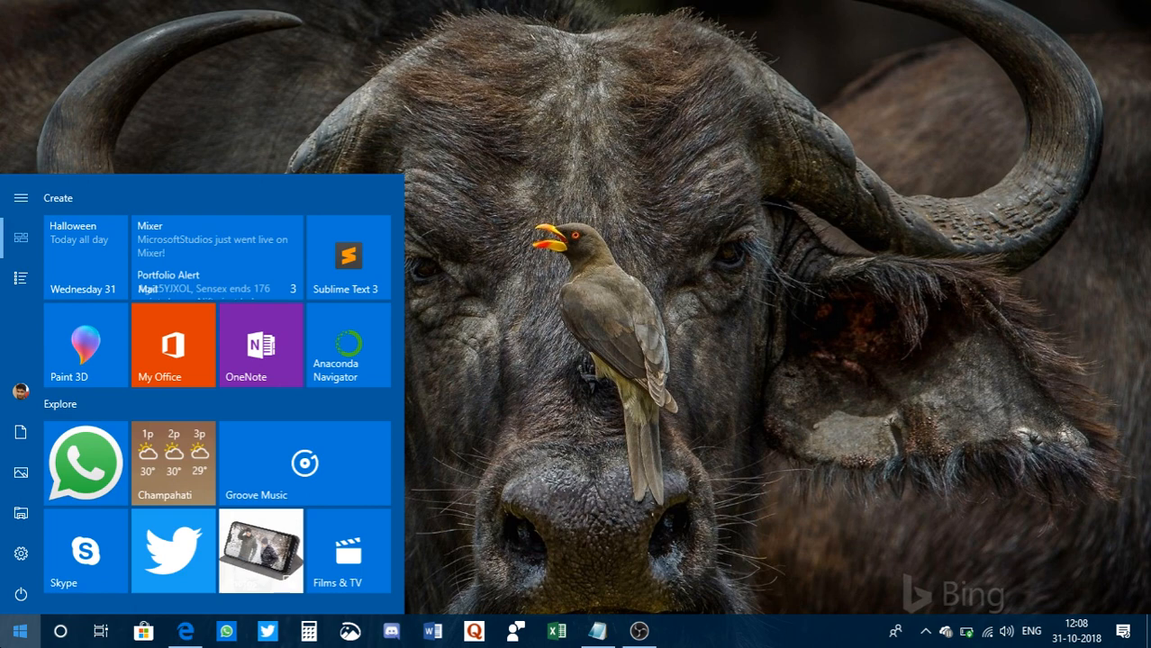
text(cmd)
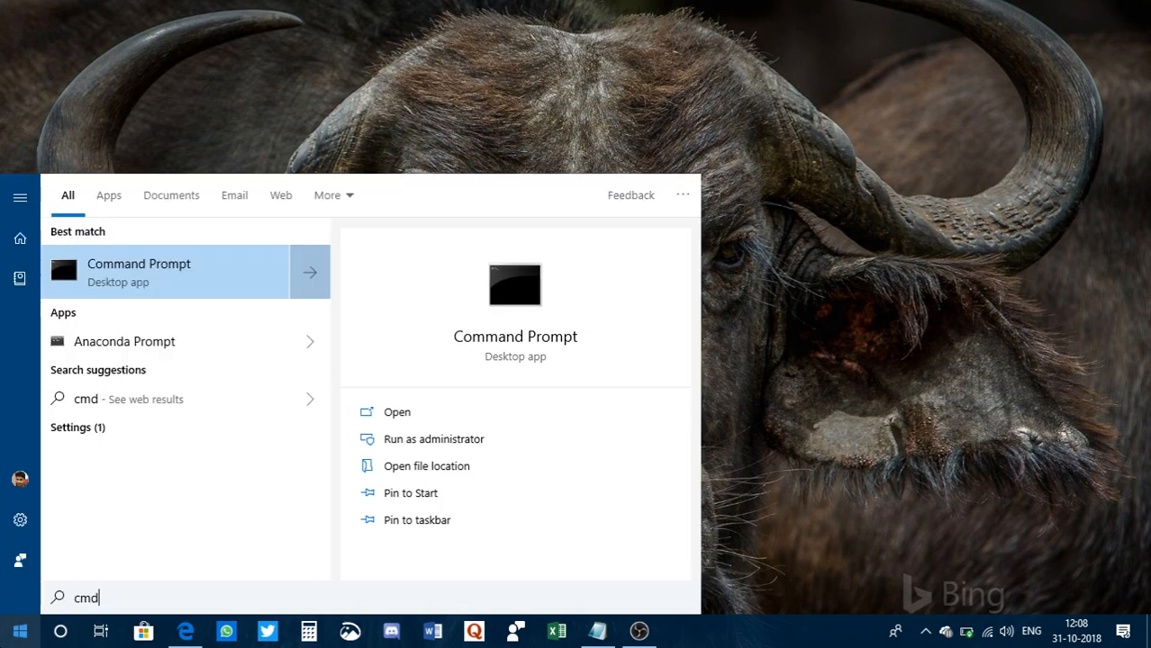
click(412, 443)
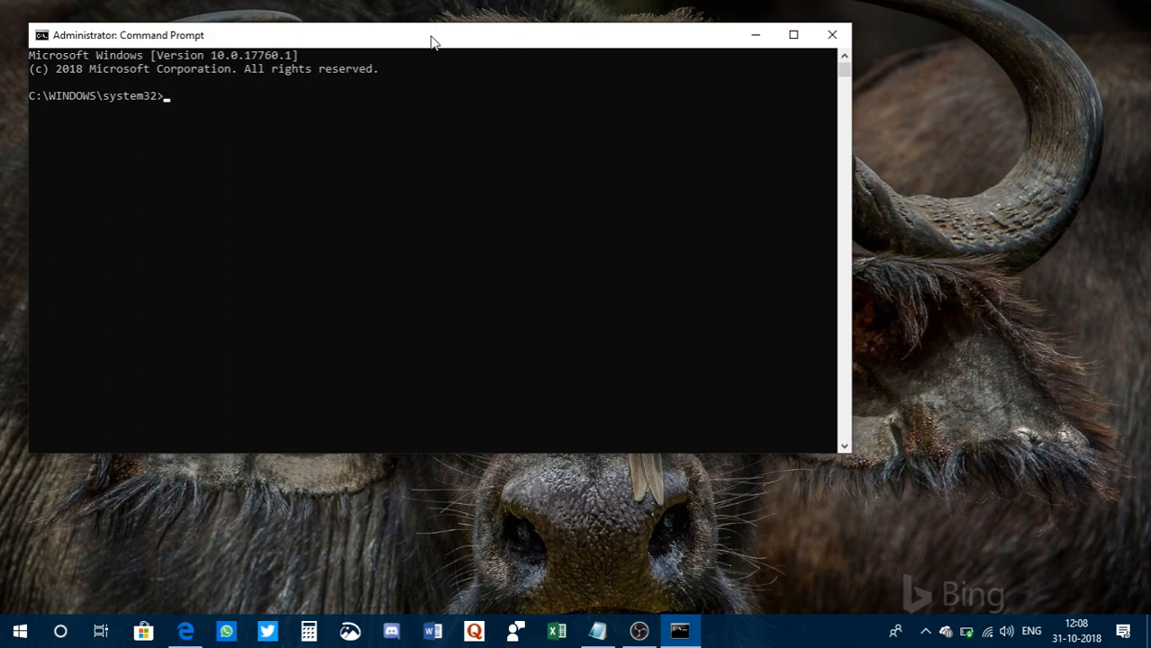
Snap Command Prompt to the left half and Notepad to the right half
drag(433, 41, 4, 287)
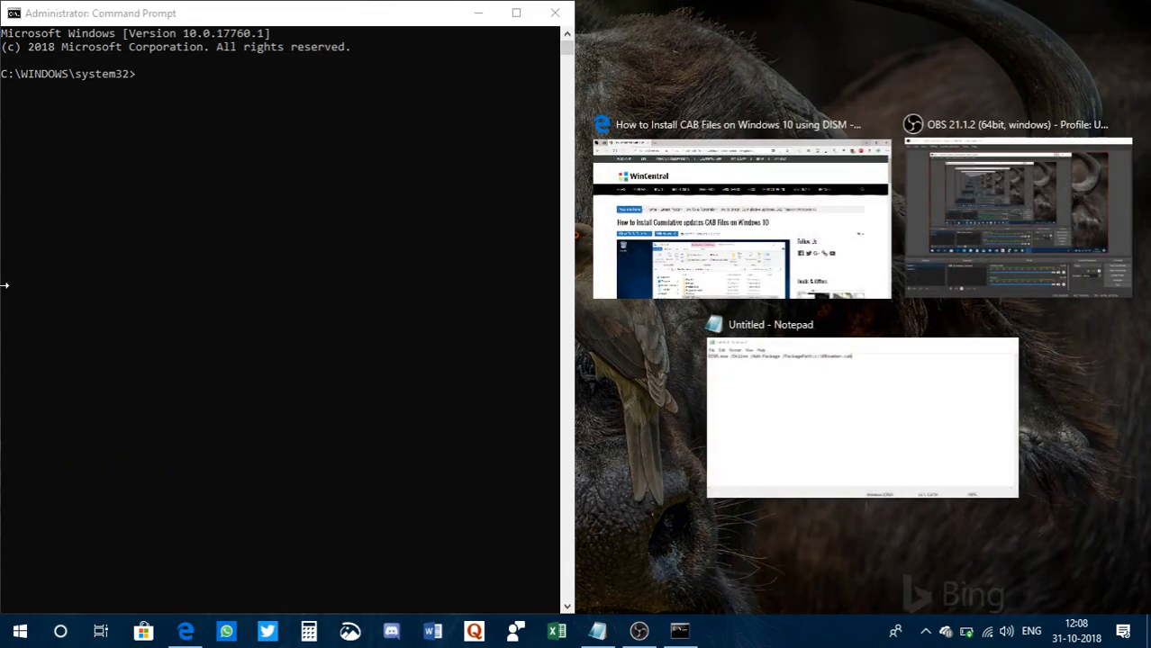
click(905, 433)
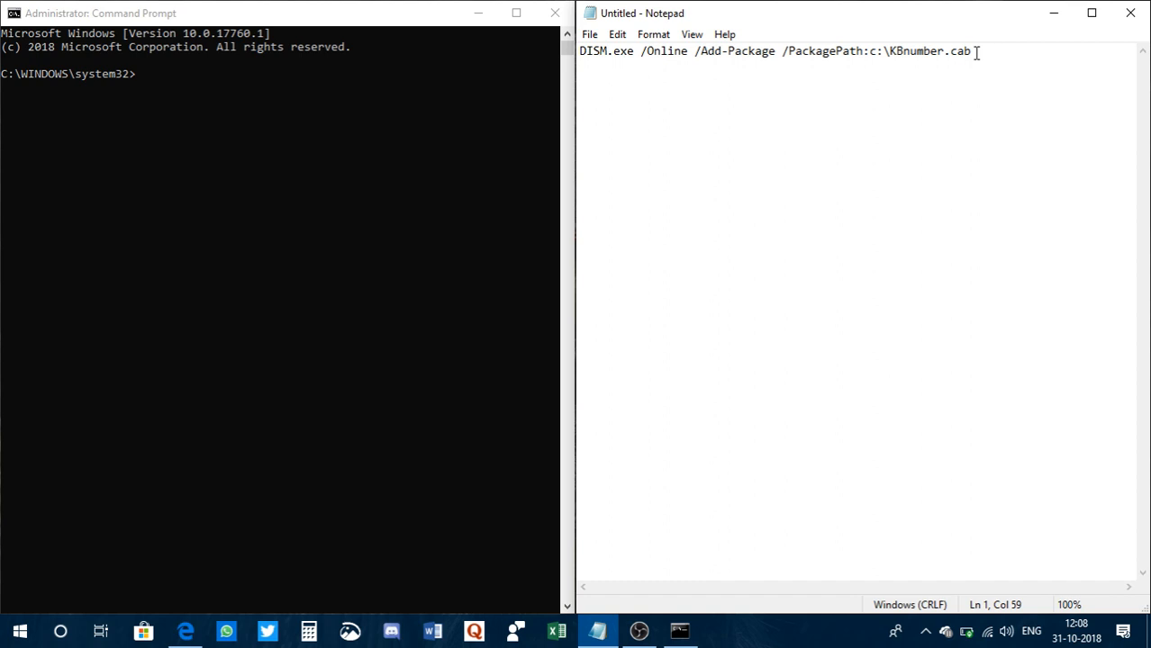
Select and copy the entire DISM /Online /Add-Package /PackagePath:c:\KBnumber.cab line in Notepad
shift+click(716, 91)
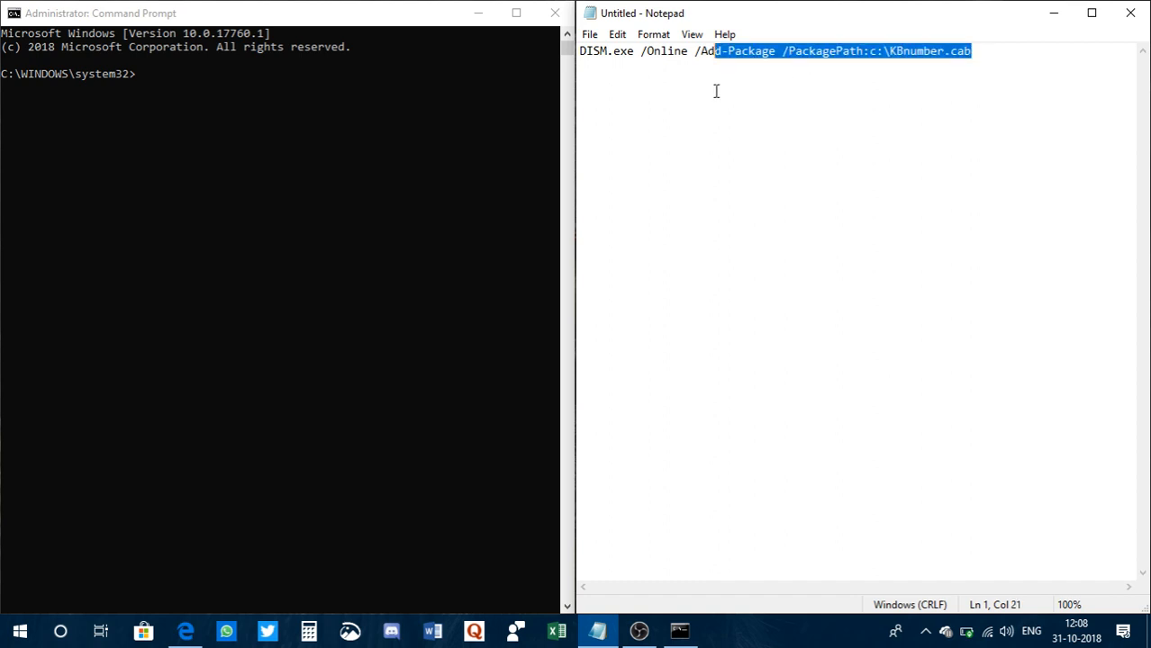
double_click(761, 51)
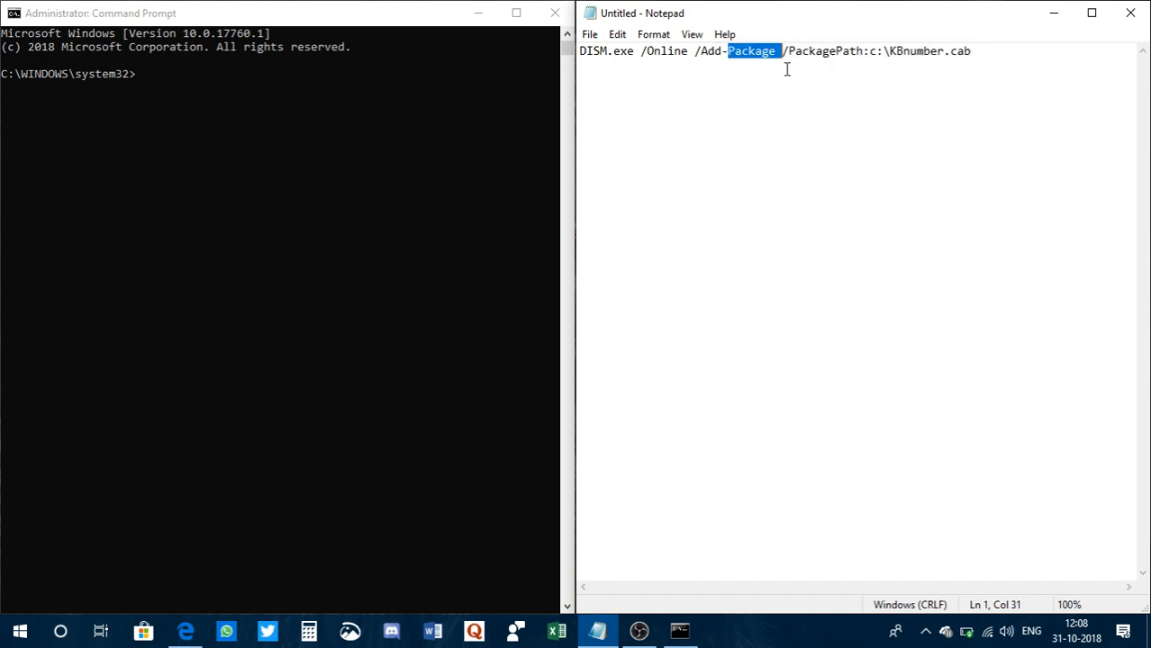
click(974, 51)
drag(973, 50, 569, 74)
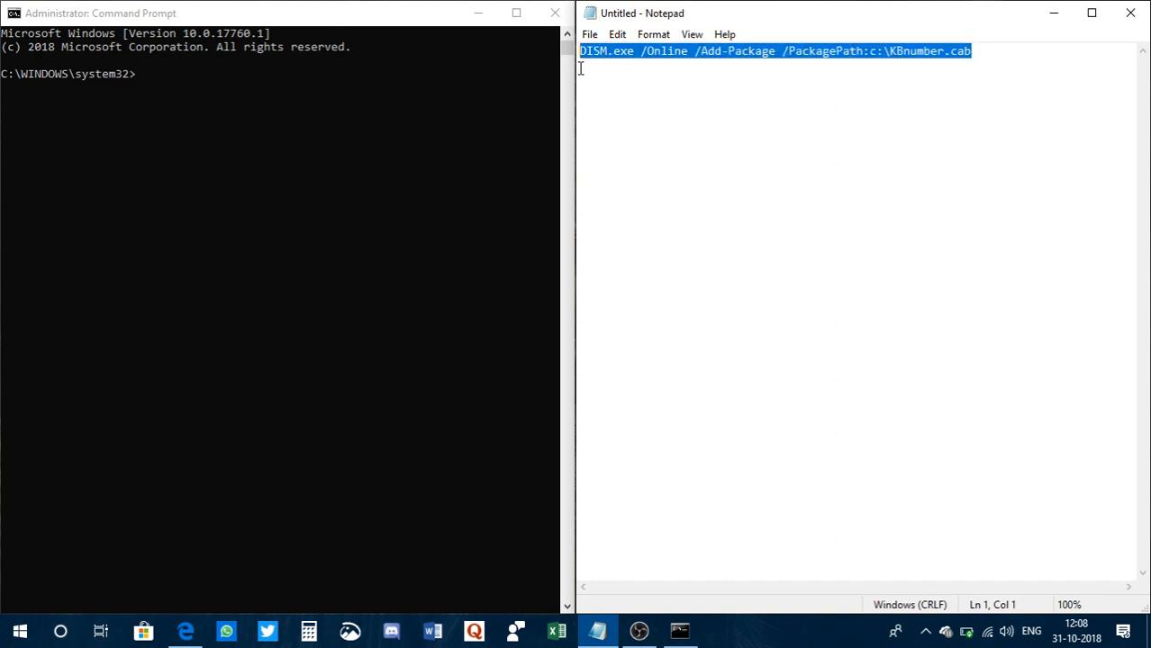
right_click(656, 56)
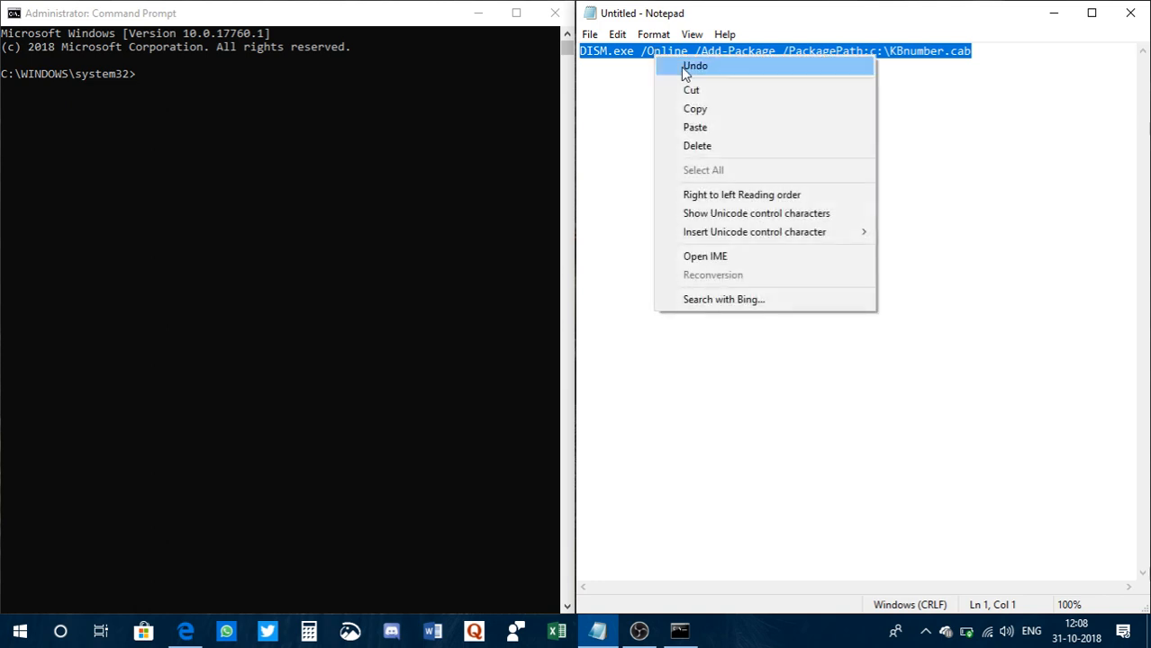
click(706, 109)
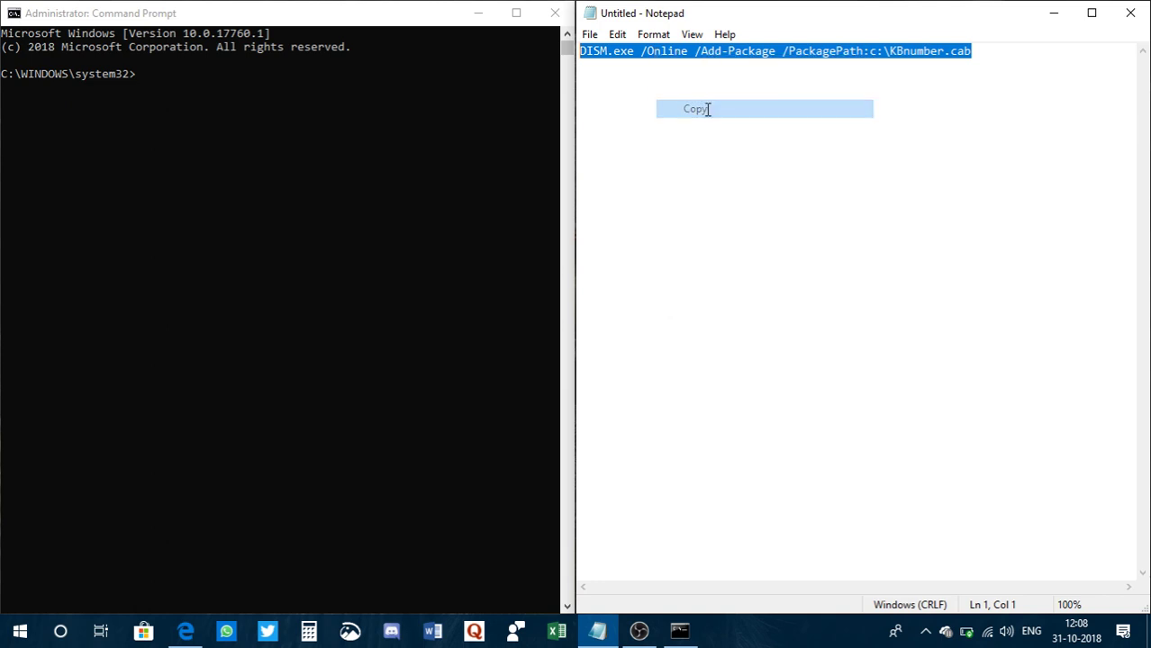
Paste the DISM /Online /Add-Package command at the administrator prompt
click(163, 83)
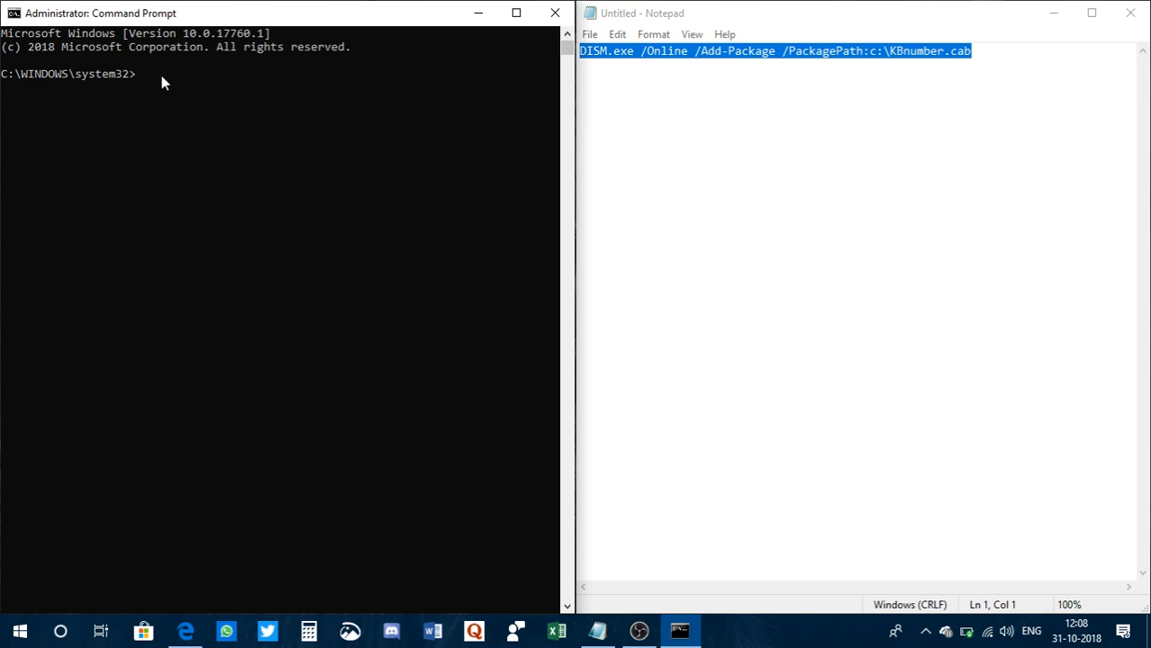
right_click(163, 82)
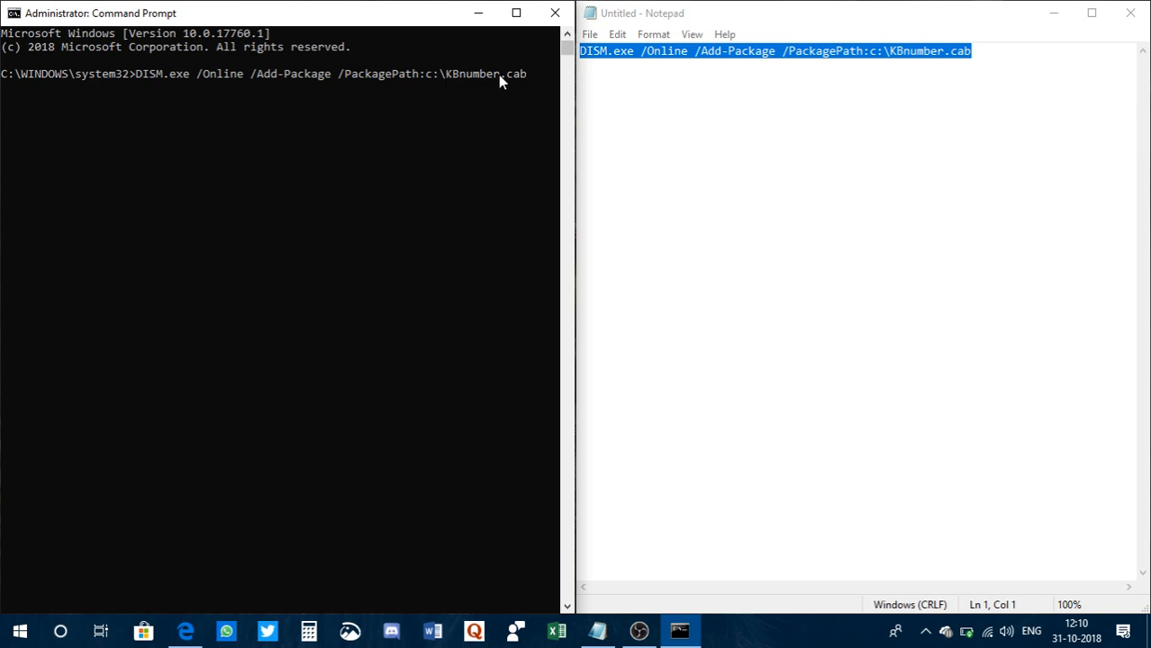
drag(498, 75, 449, 80)
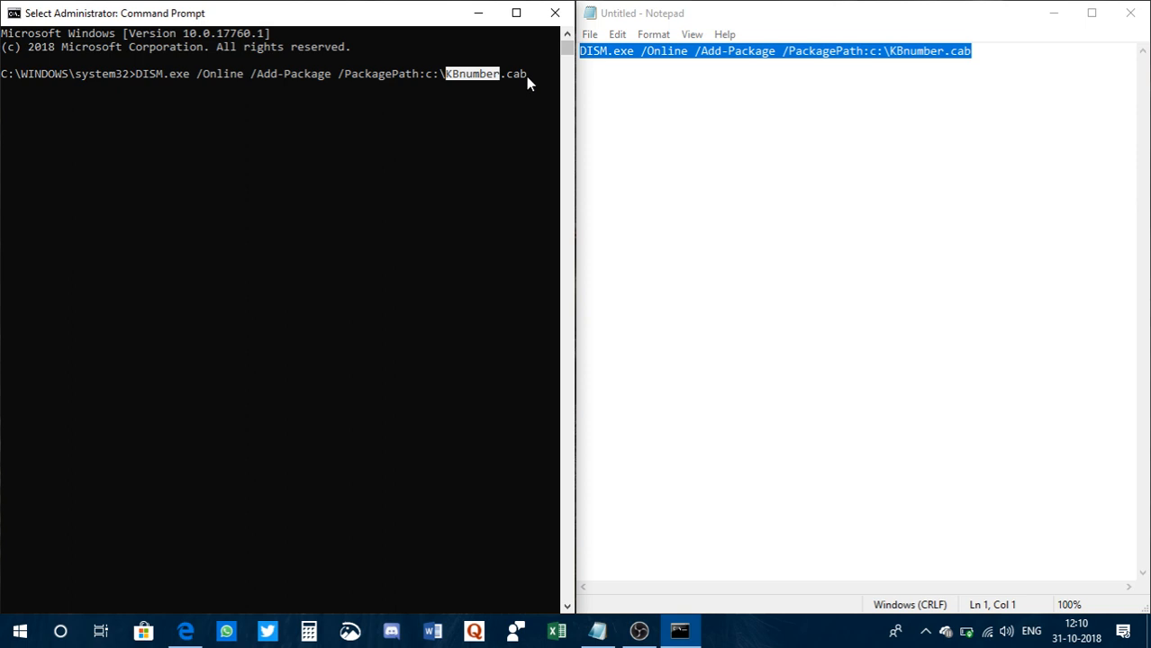
click(500, 91)
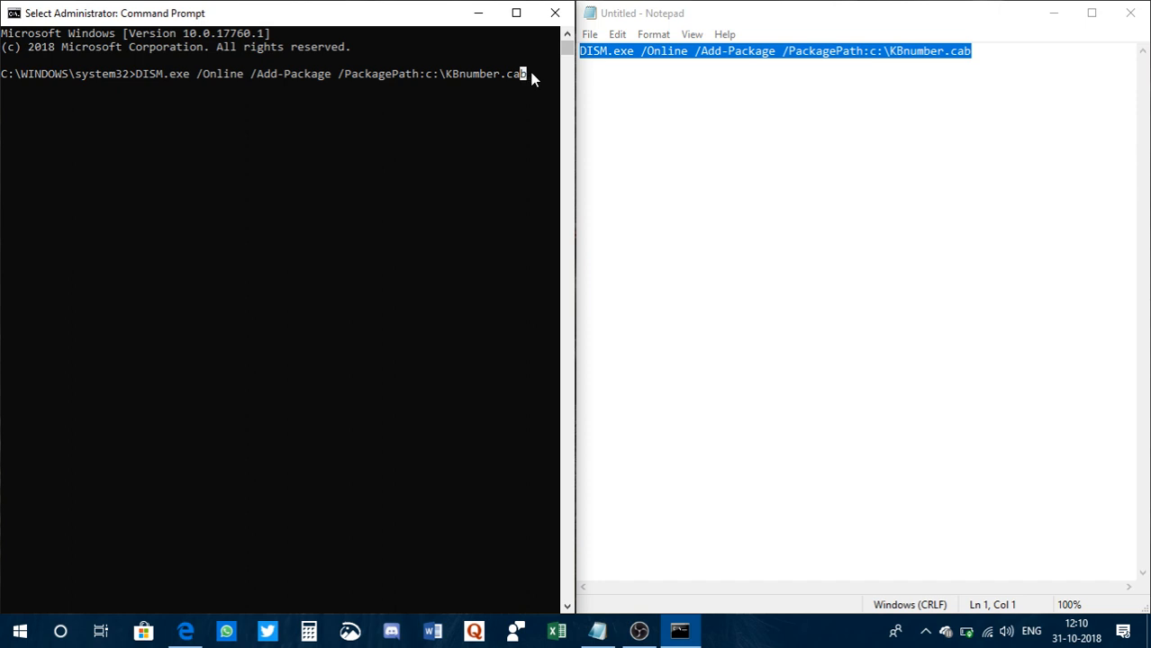
click(532, 77)
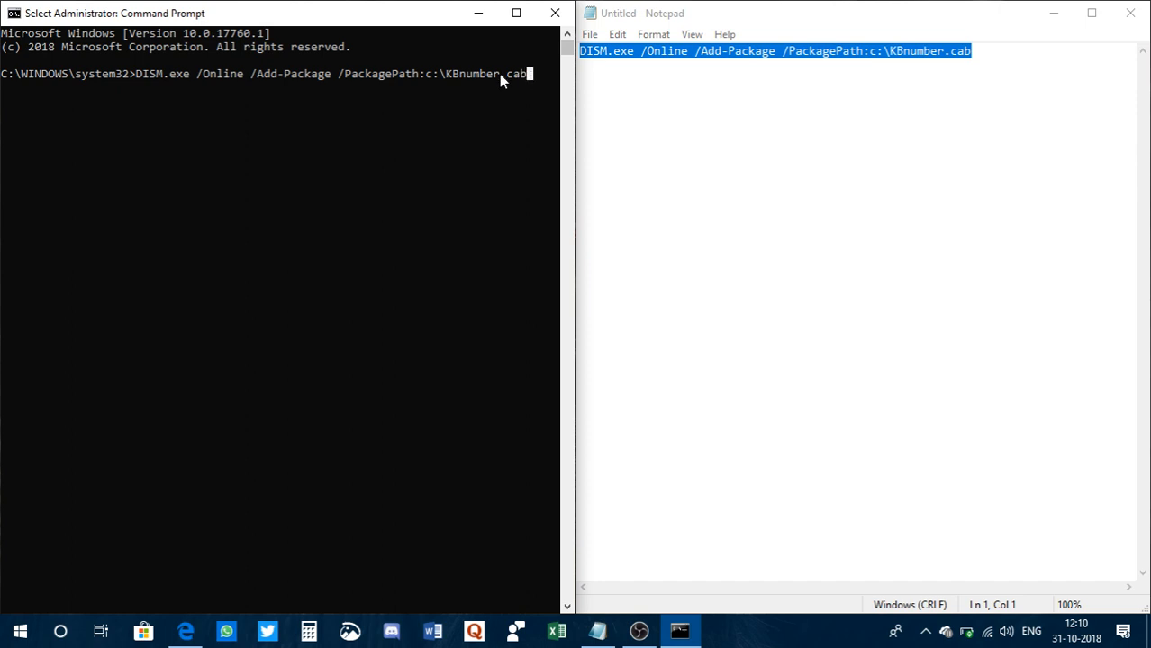